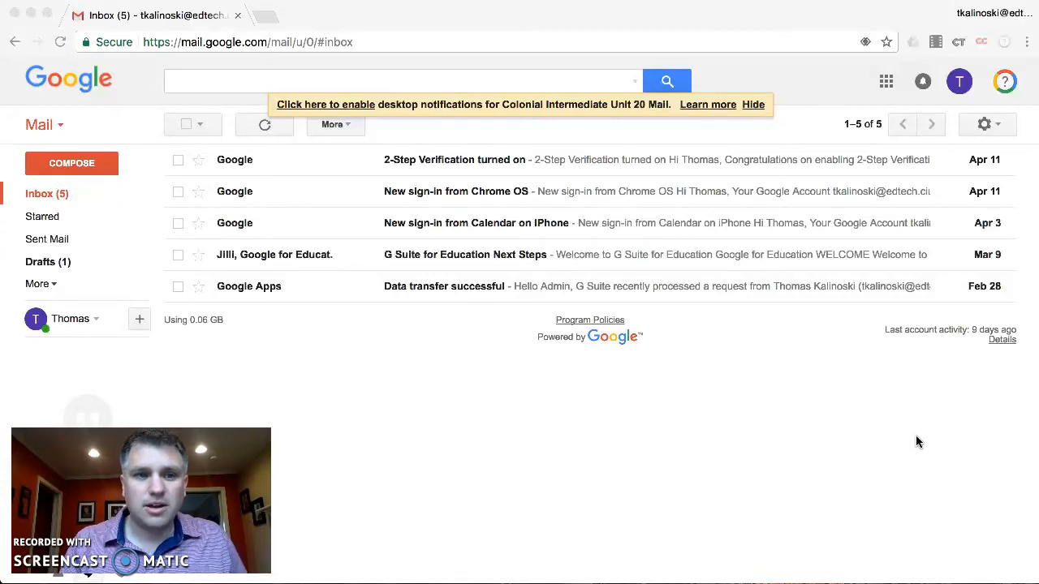
Step: Start a new blank message, look at More options > Canned responses, then return to the body
click(68, 165)
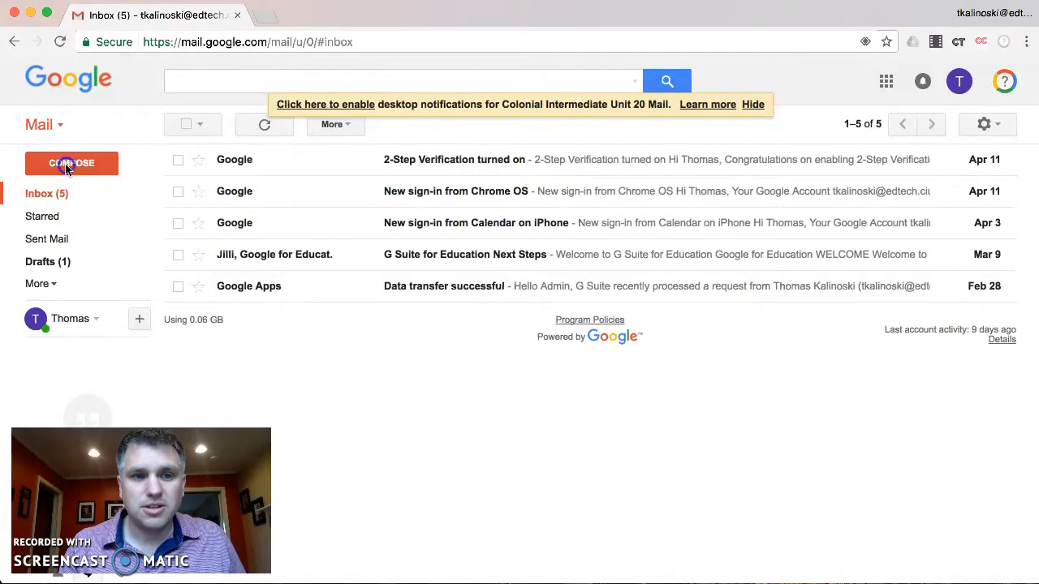
click(69, 167)
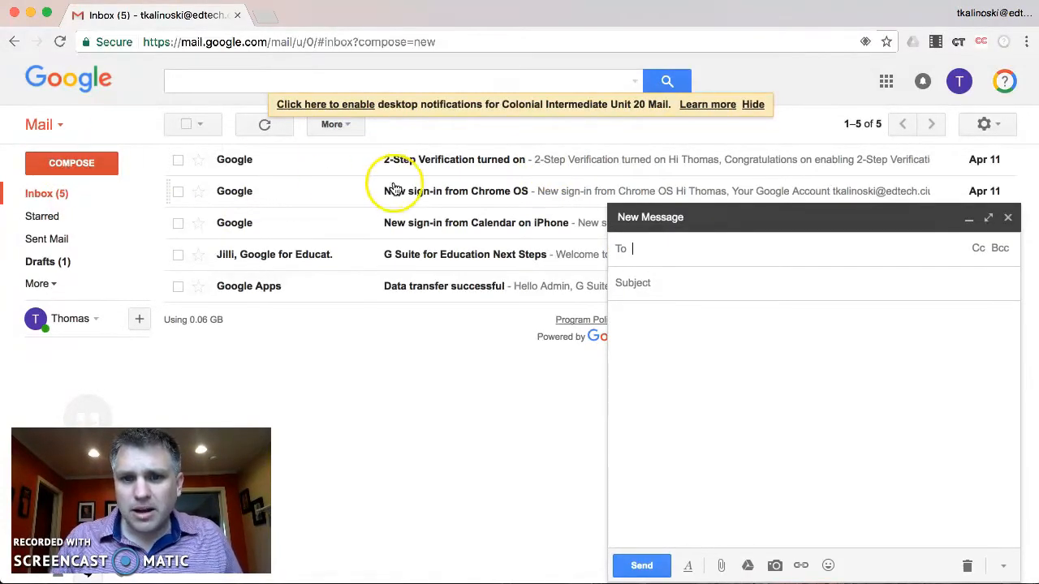
click(1004, 567)
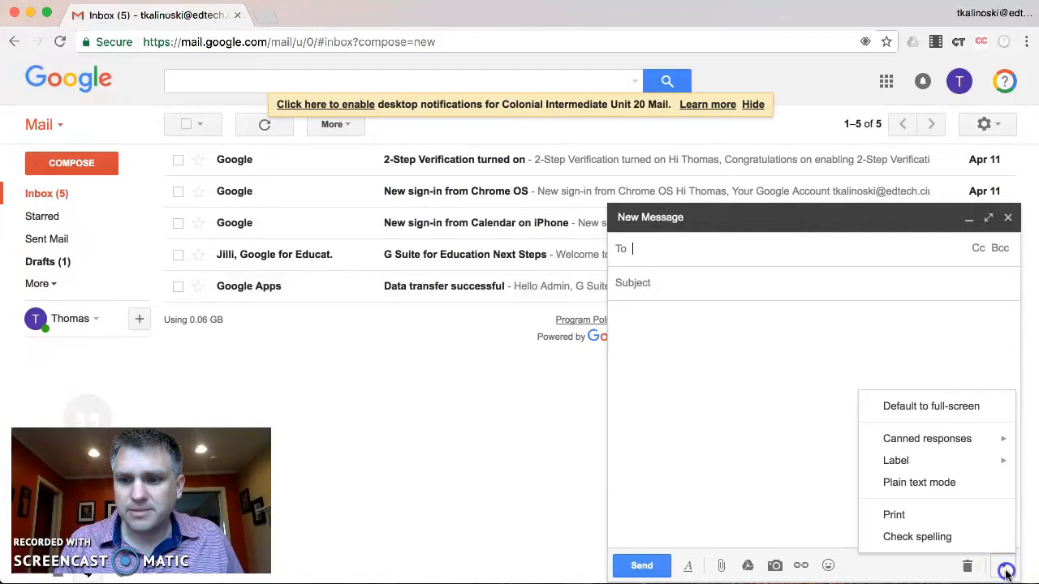
mouse_move(902, 446)
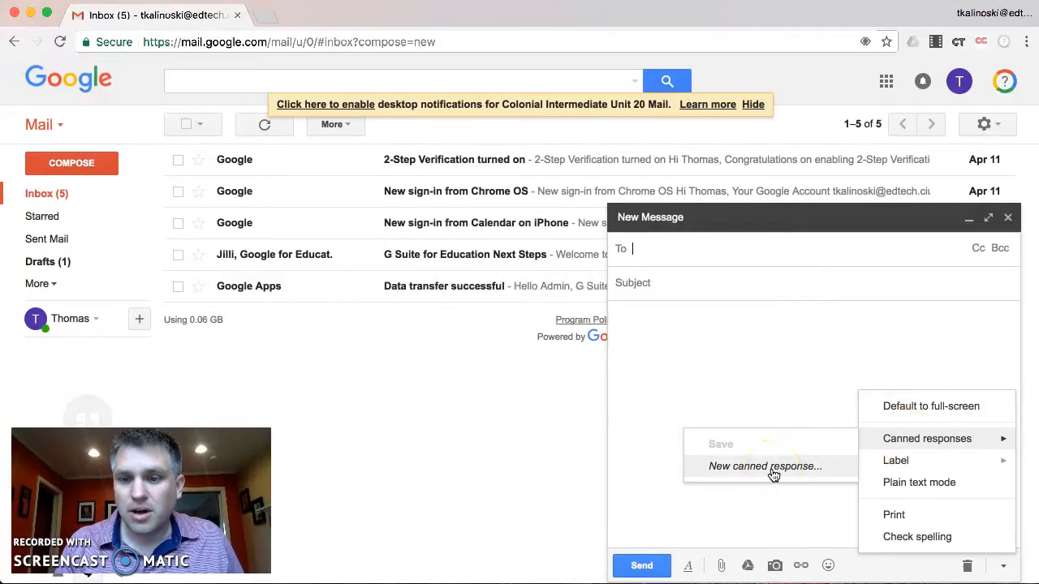
click(760, 369)
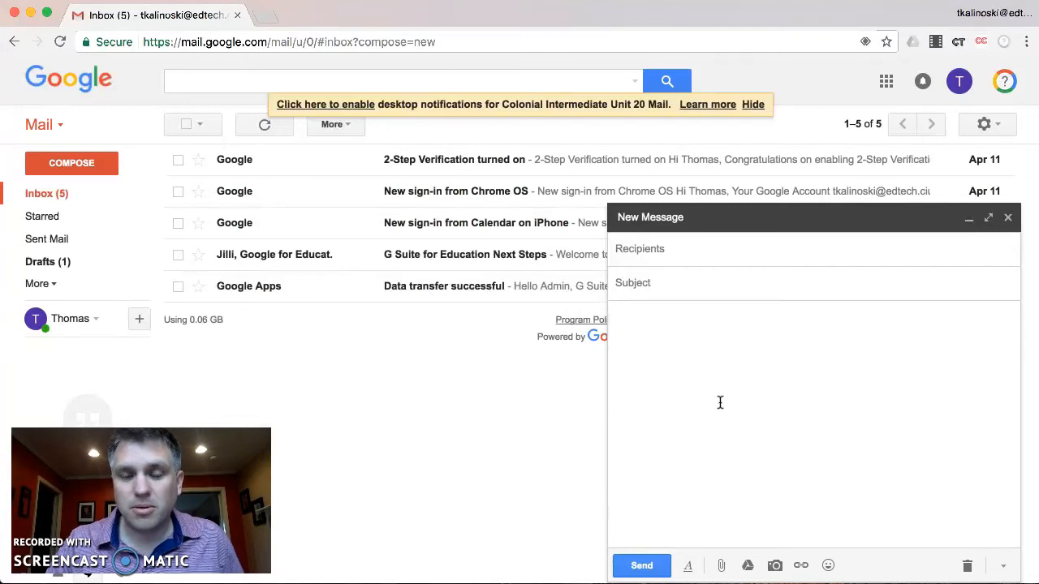
Step: Write the paragraph thanking for the Technology Grant Proposal and promising committee review in May, correcting 'comitte'
text(Thank you for you)
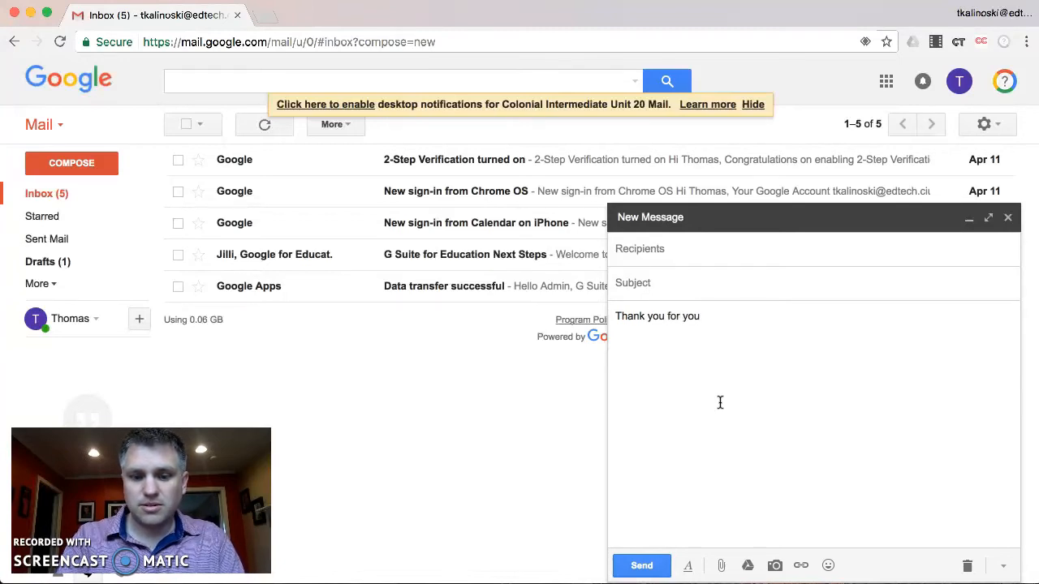
text( Technology )
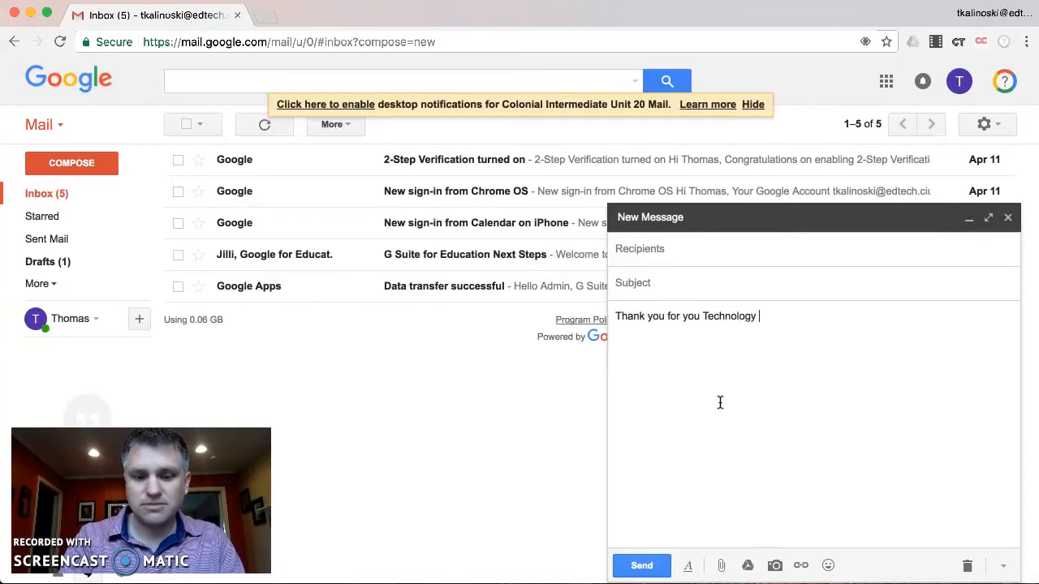
text(Grant Propo)
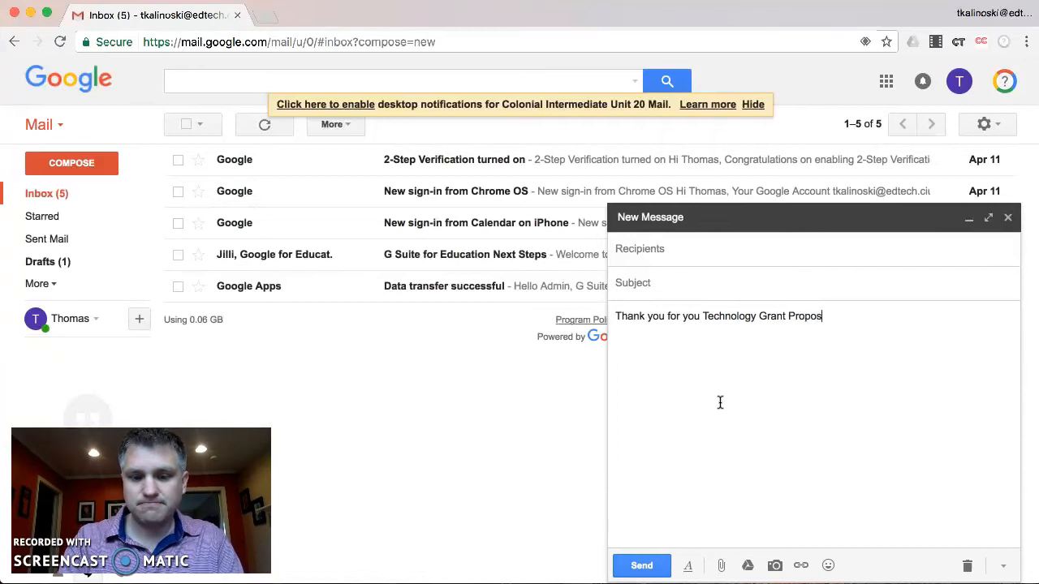
key(BackSpace)
text(osal.)
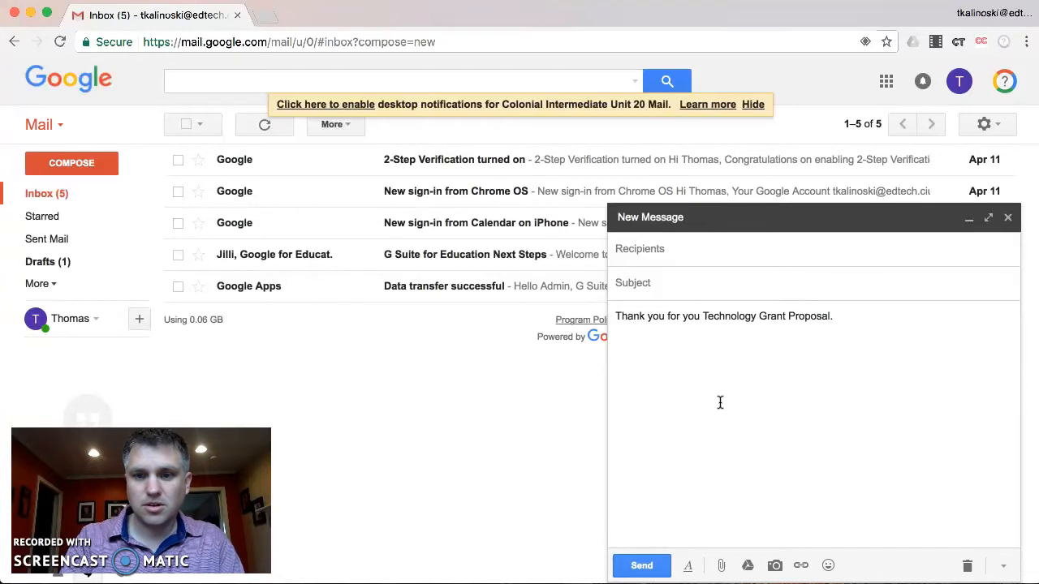
text(  I)
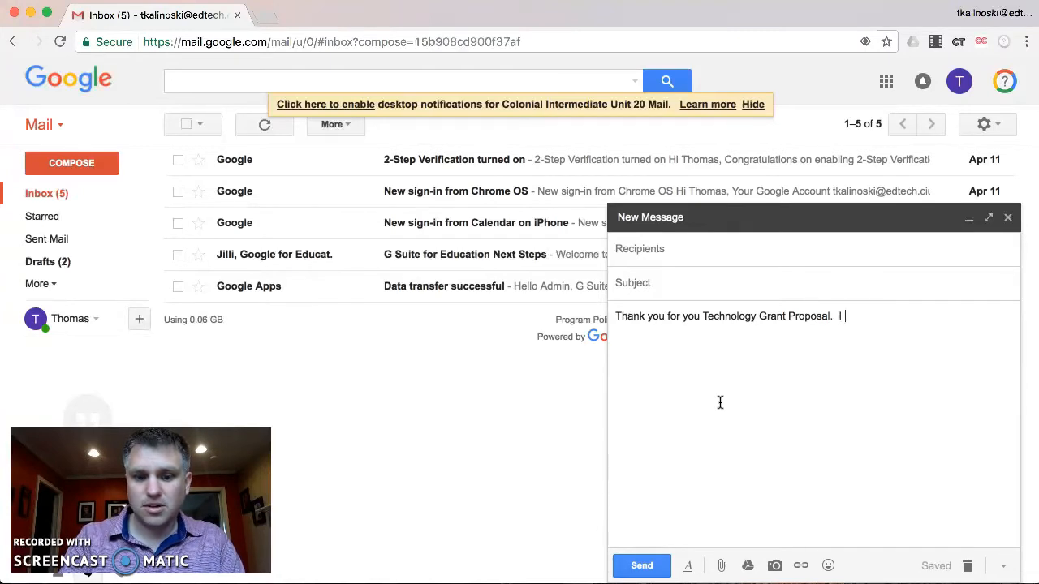
text( have )
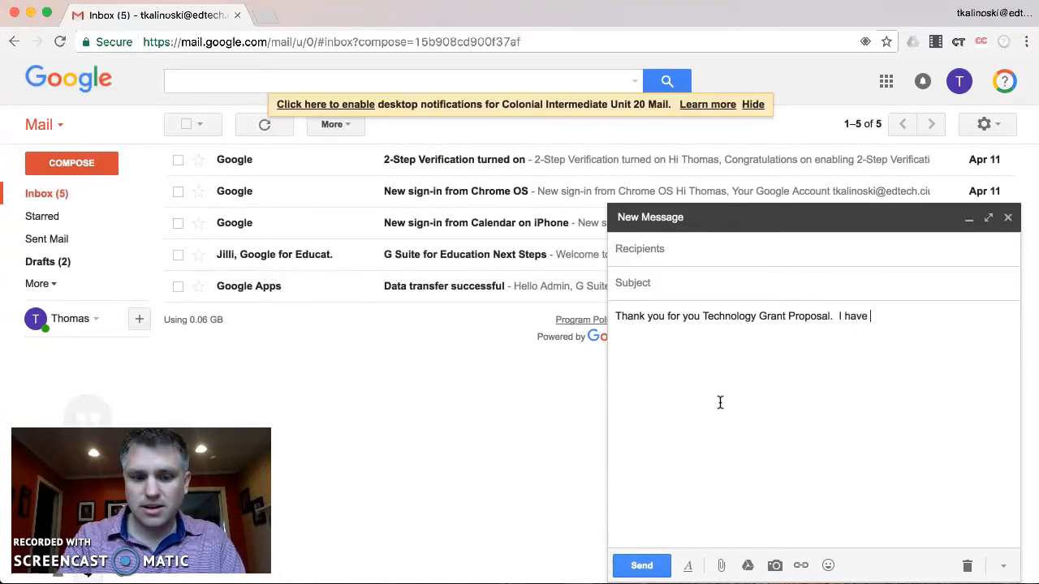
text(received your proposal and)
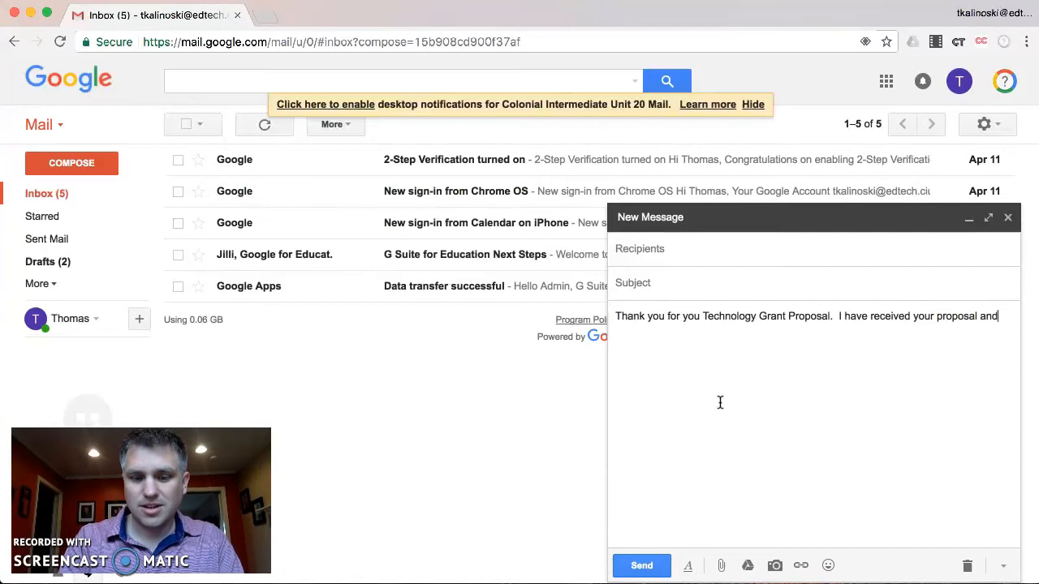
text( w)
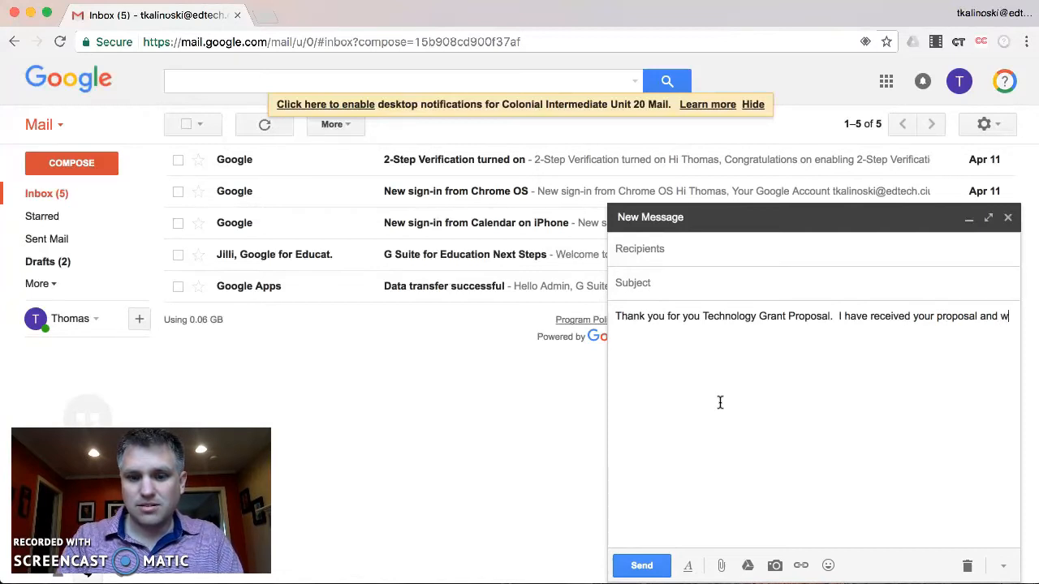
text(ill review it wi)
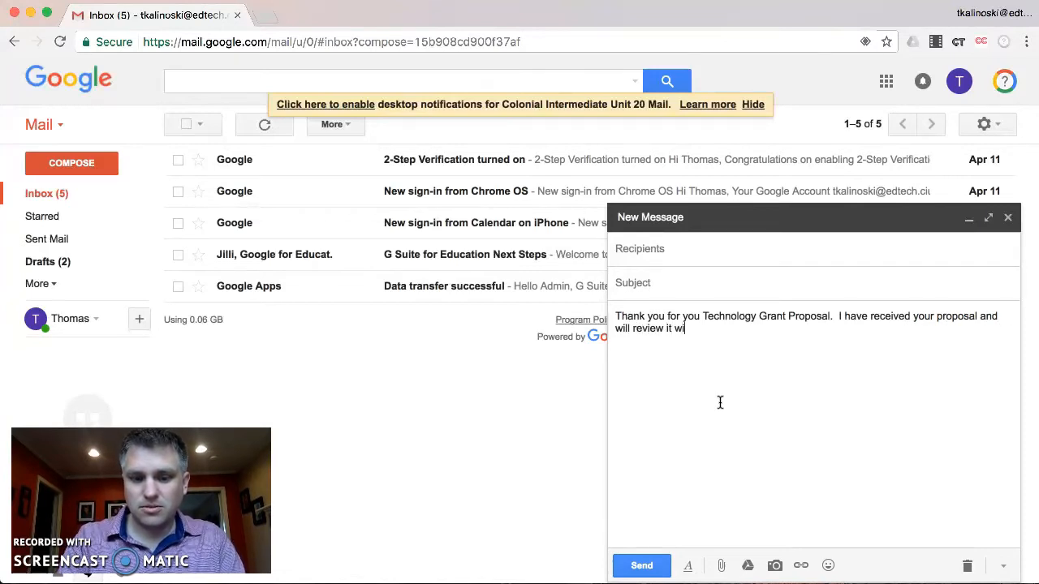
text(th the comitte )
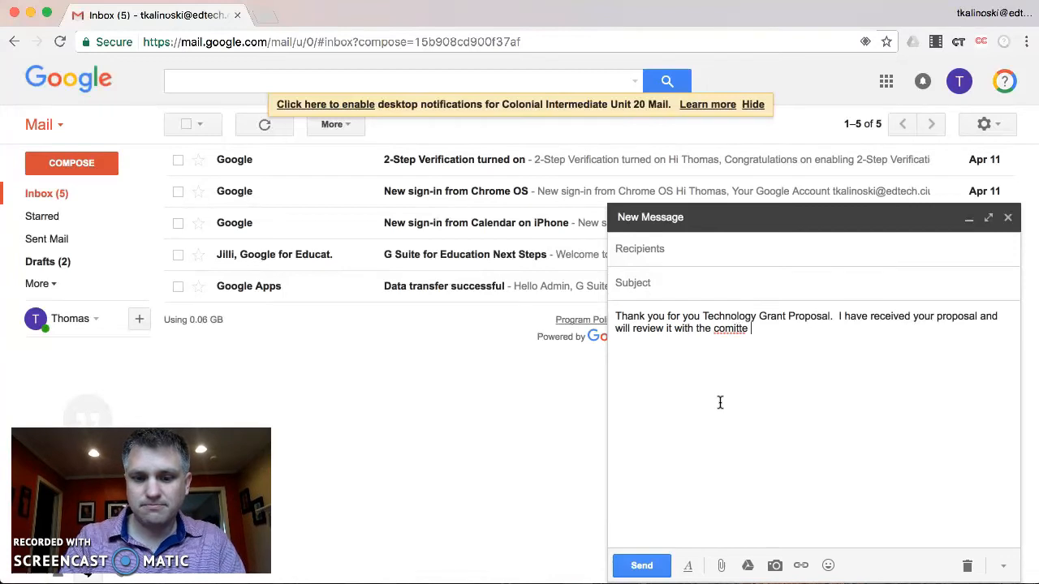
text(in May.)
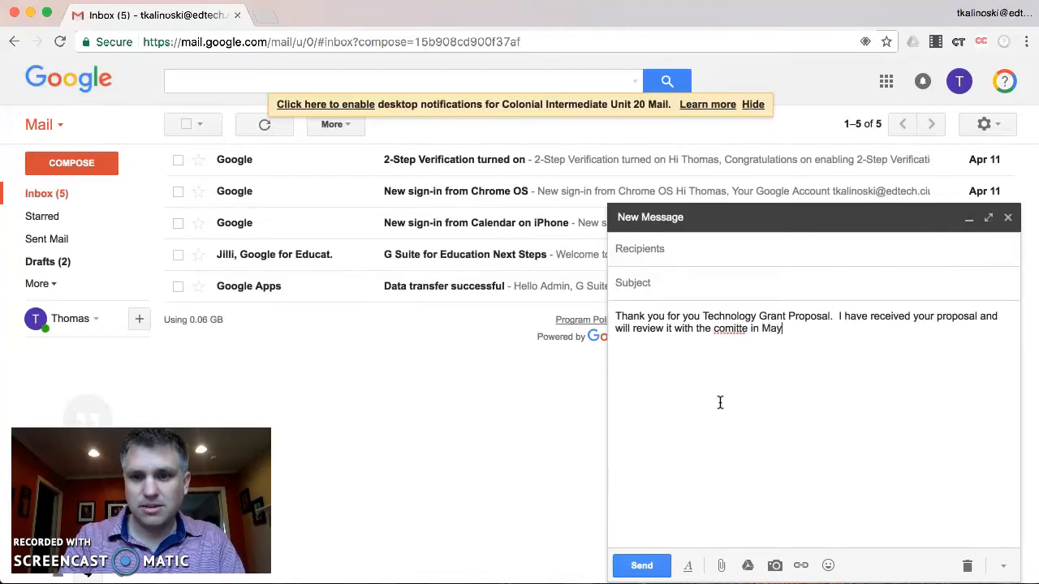
right_click(724, 328)
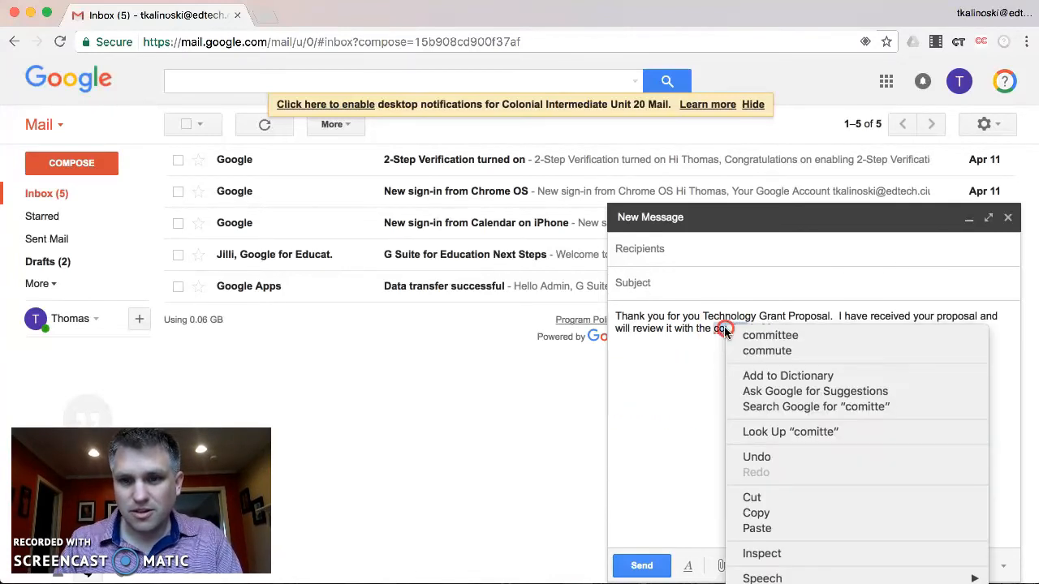
click(747, 337)
click(822, 327)
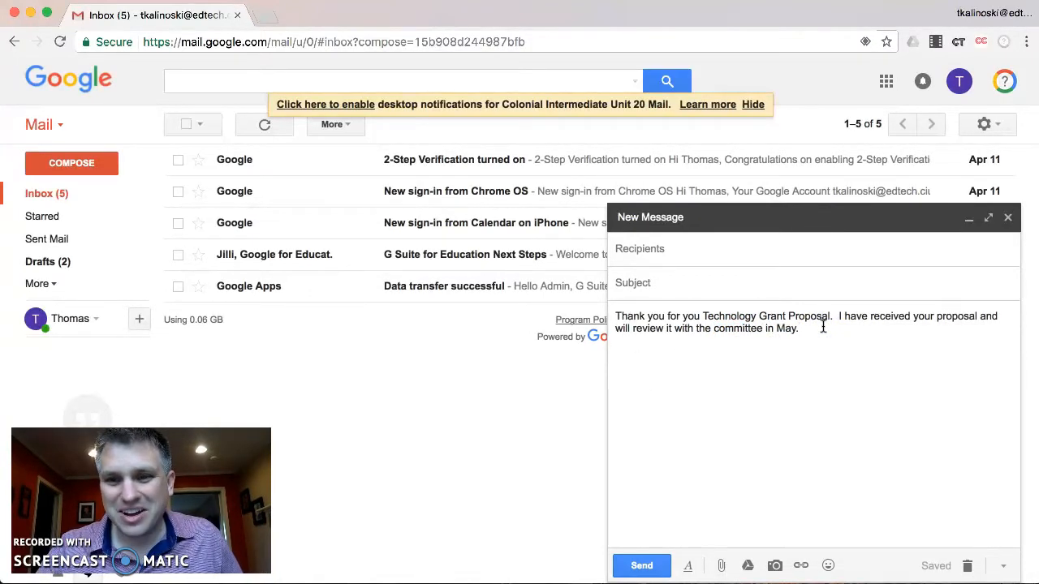
Step: Add the sign-off 'Thank you,' followed by the sender's first name on its own line
key(Return)
key(Return)
text(Thank you,)
key(Return)
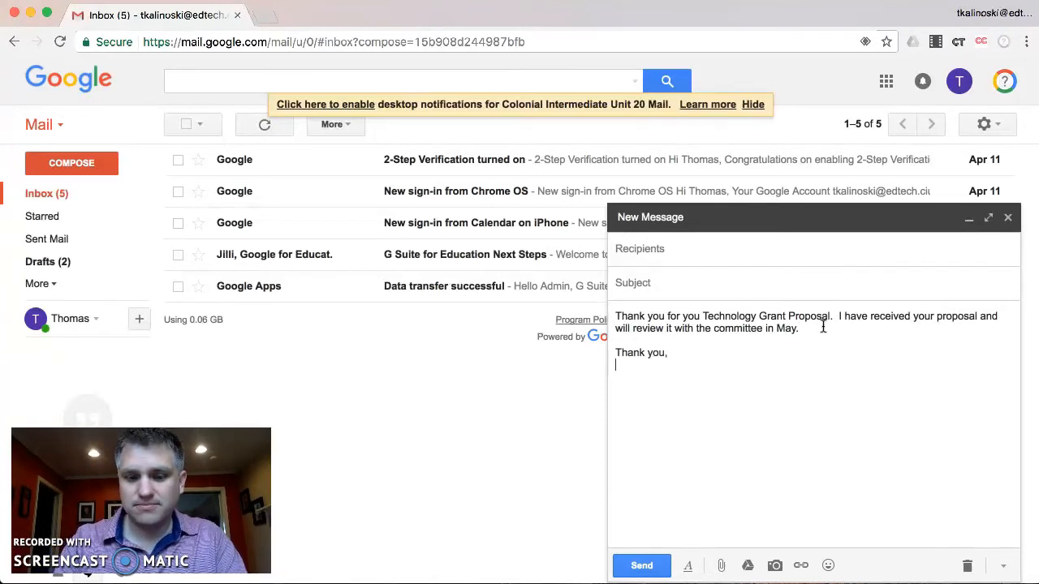
text(Tom)
key(Return)
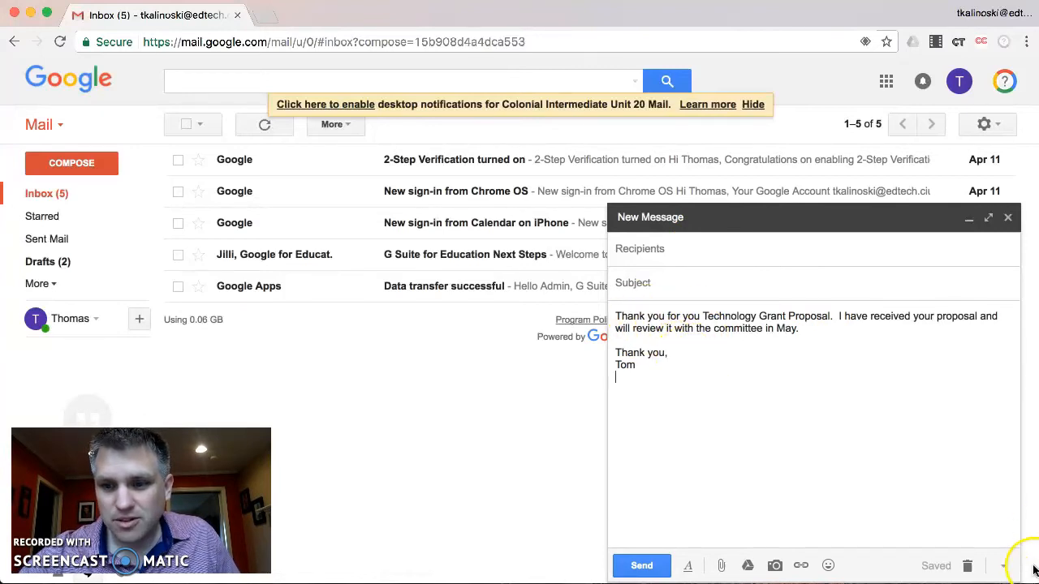
Step: Save the draft as a new canned response named 'Tech Grant Confirmation', then discard the draft
click(1003, 566)
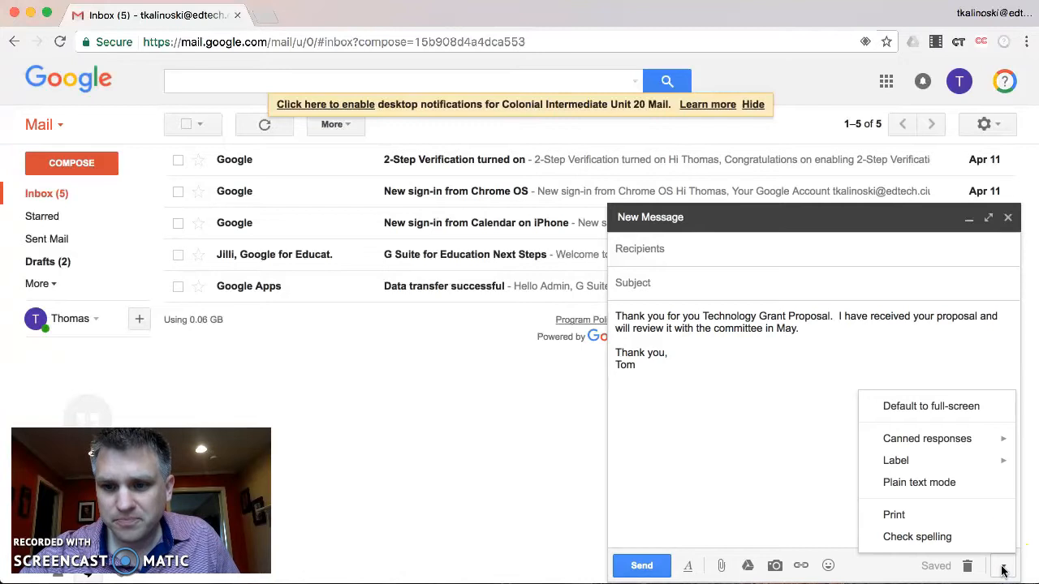
mouse_move(965, 435)
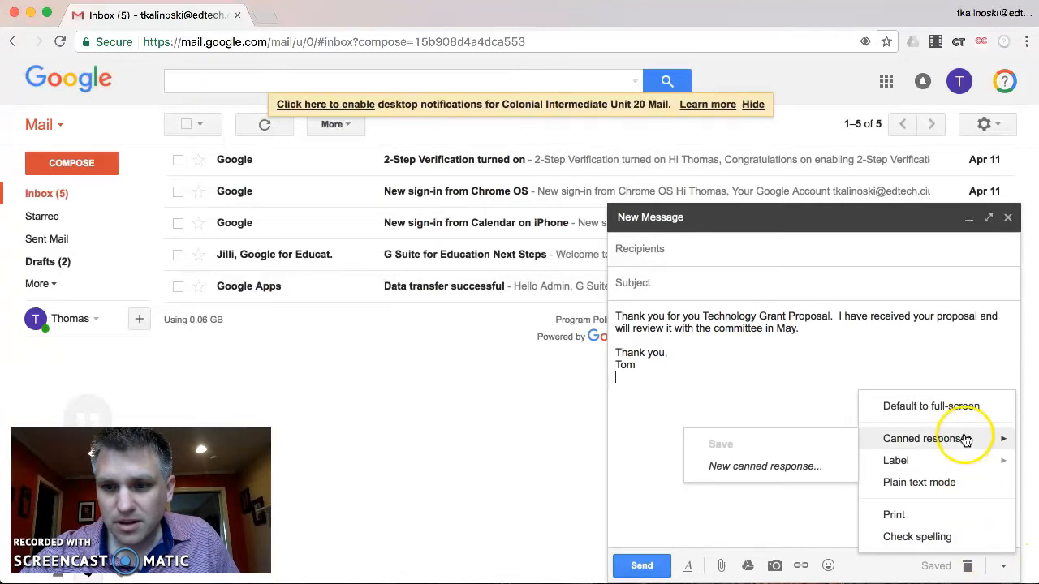
click(802, 468)
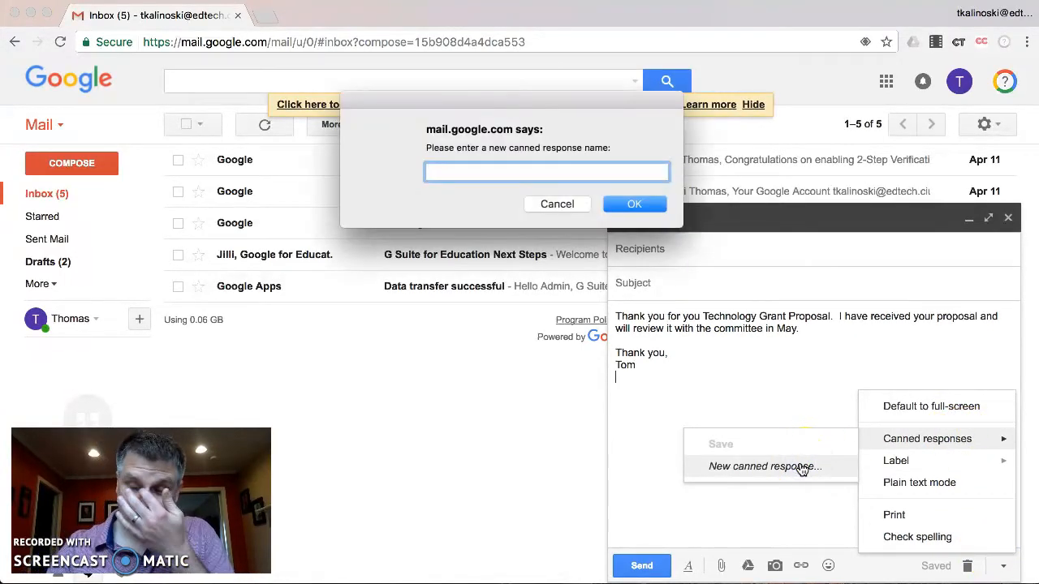
click(485, 160)
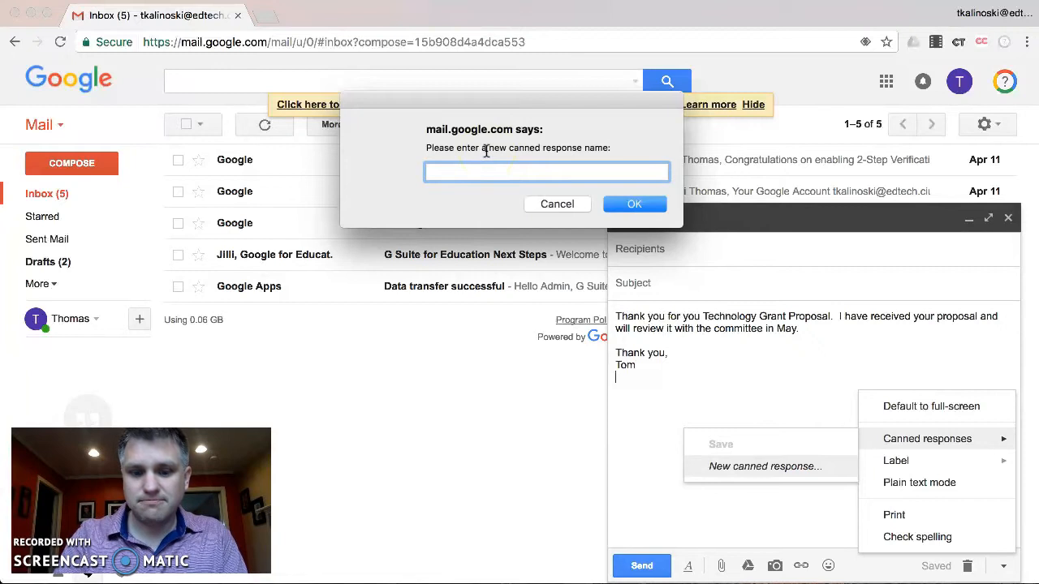
text(Tech Grant)
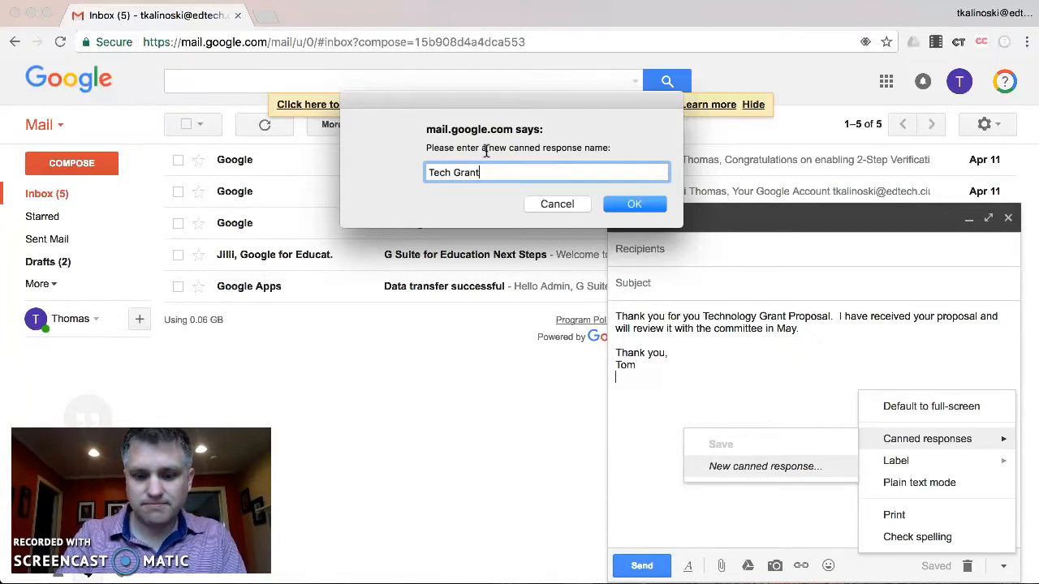
text( COnfirmation)
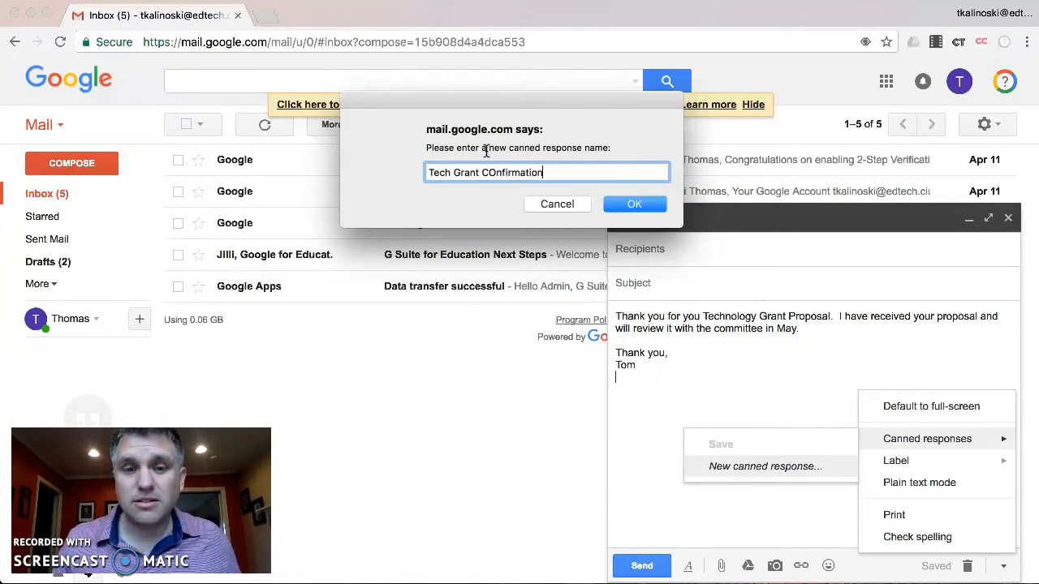
click(492, 172)
key(BackSpace)
text(o)
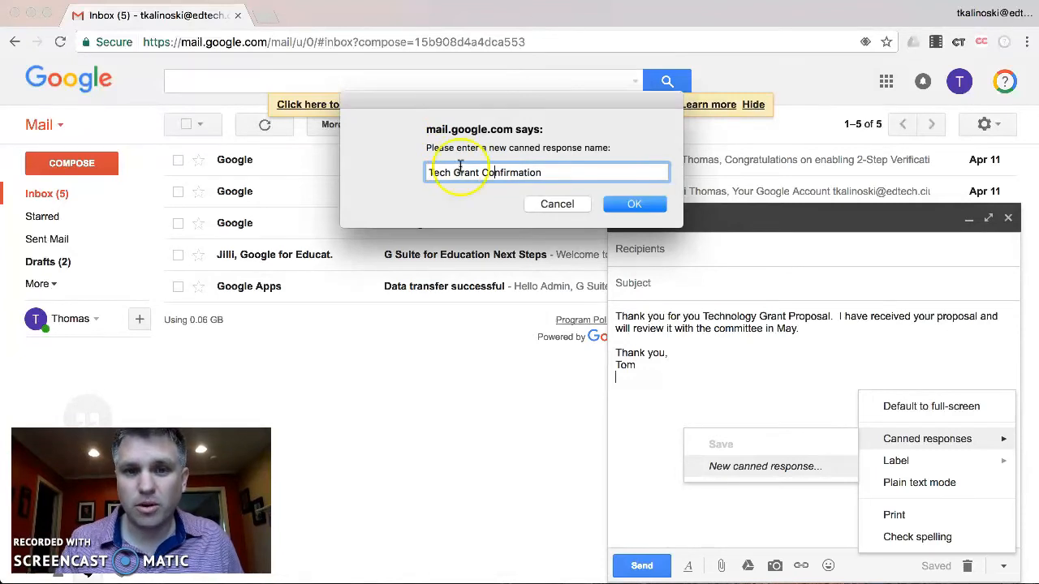
click(632, 205)
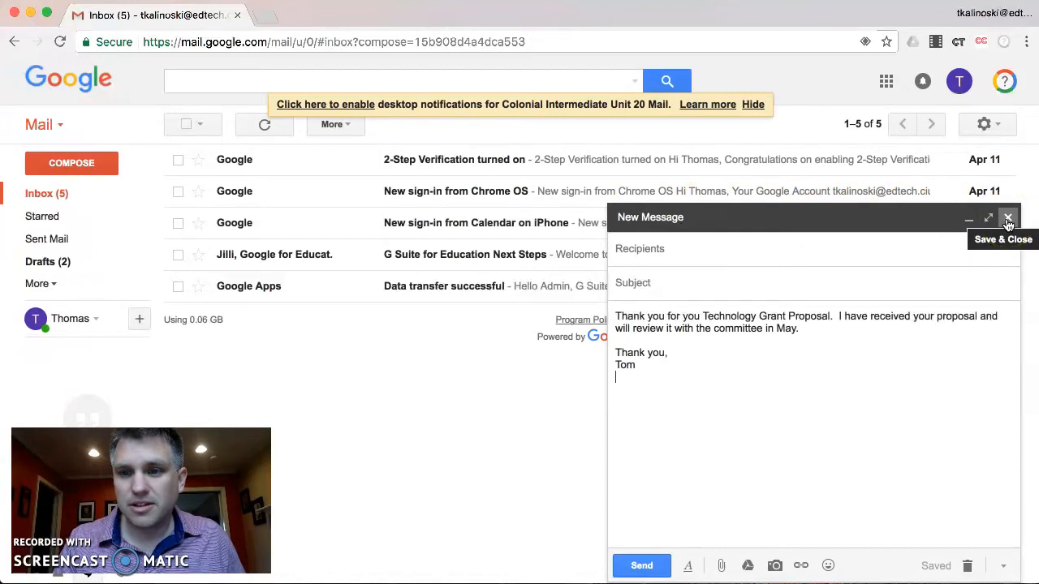
click(968, 565)
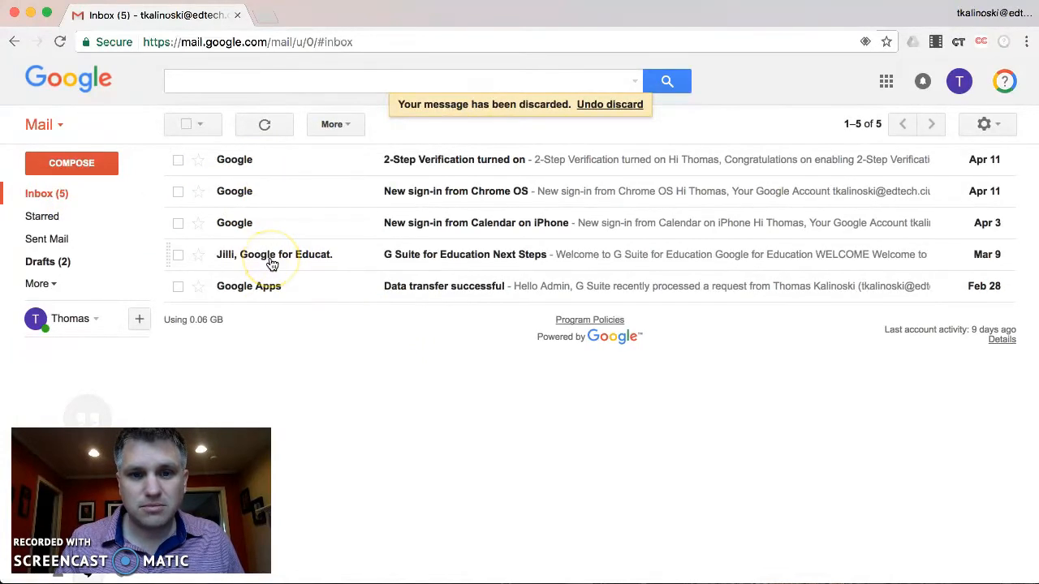
Step: Send the suggested contact an email with subject 'tech proposal' and body 'Attached you will find my tech proposal.'
click(49, 165)
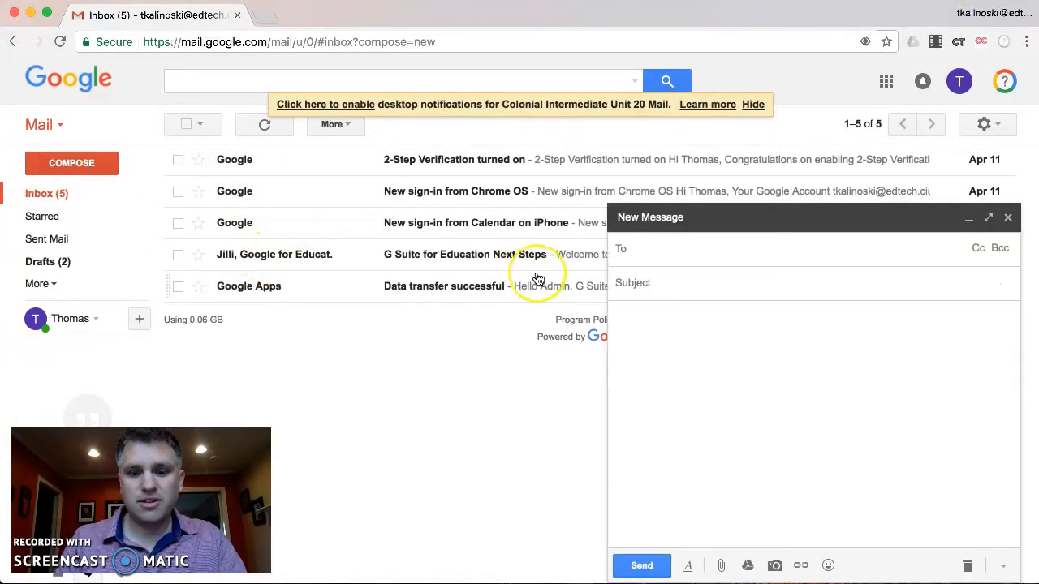
text(tkal)
key(Return)
key(Tab)
text(tech proposal)
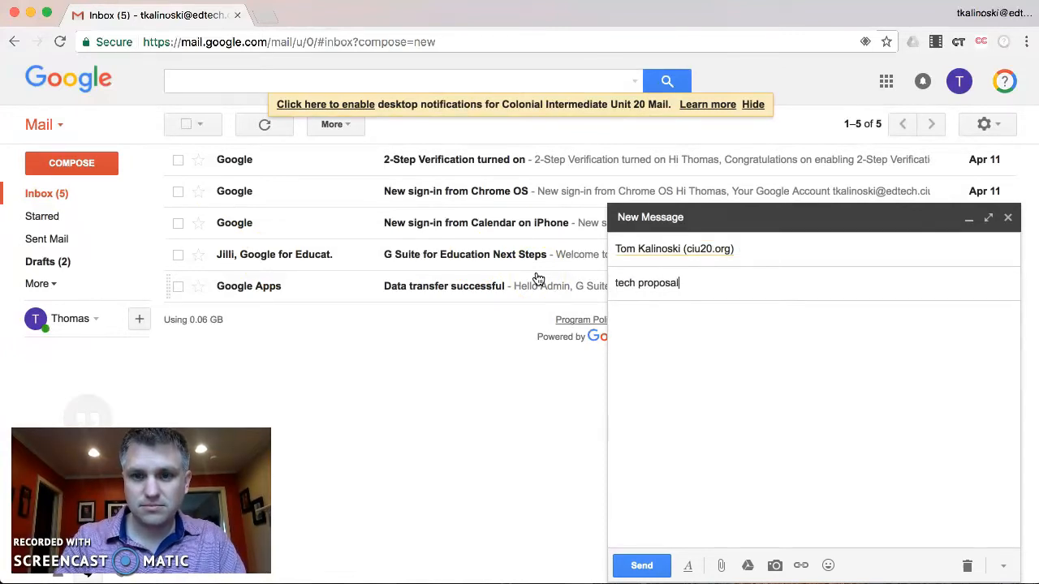
key(Tab)
text(Attached)
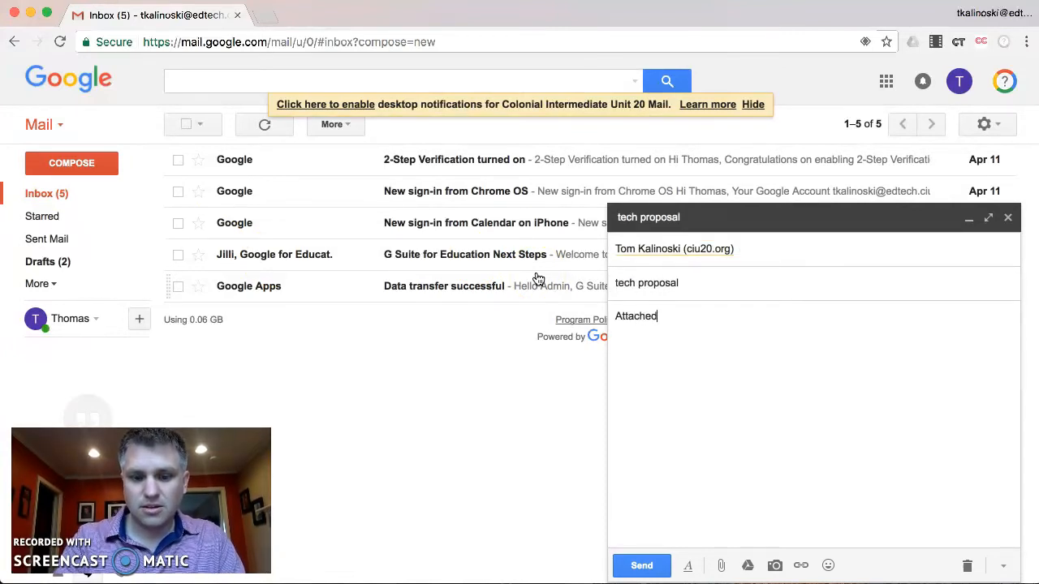
text( you will)
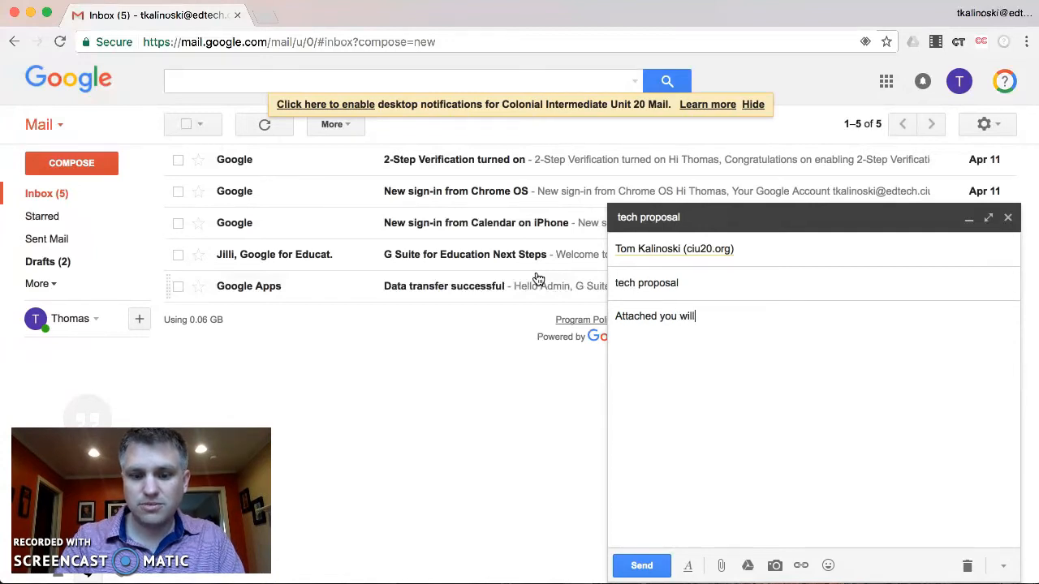
text( find my tech proposal.)
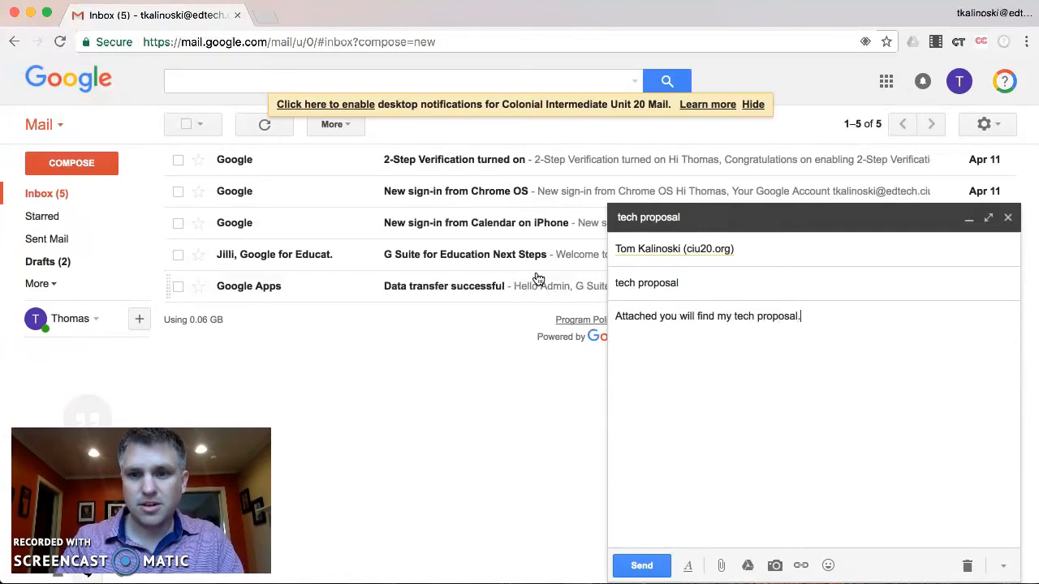
click(522, 268)
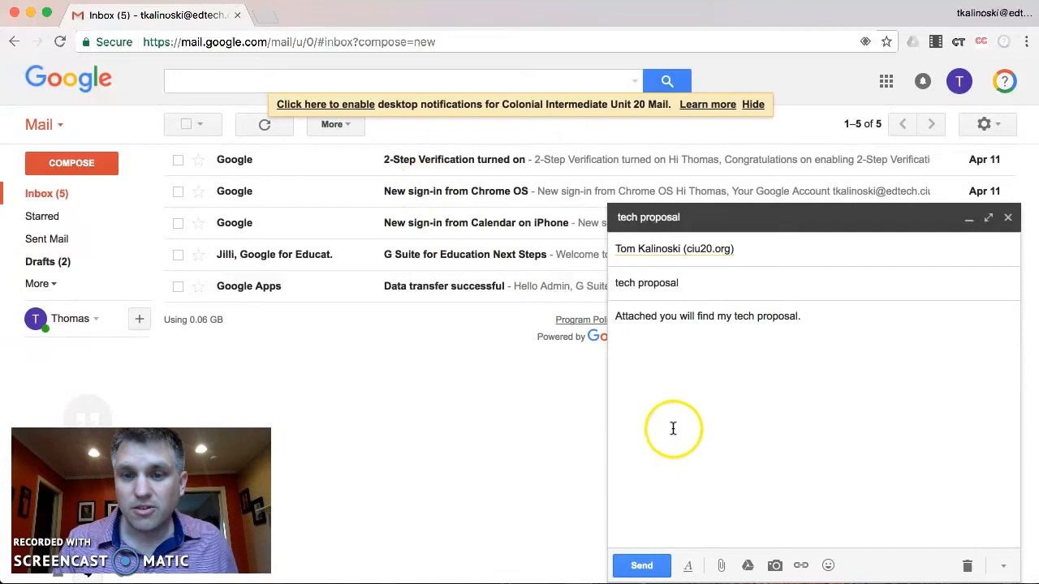
click(641, 564)
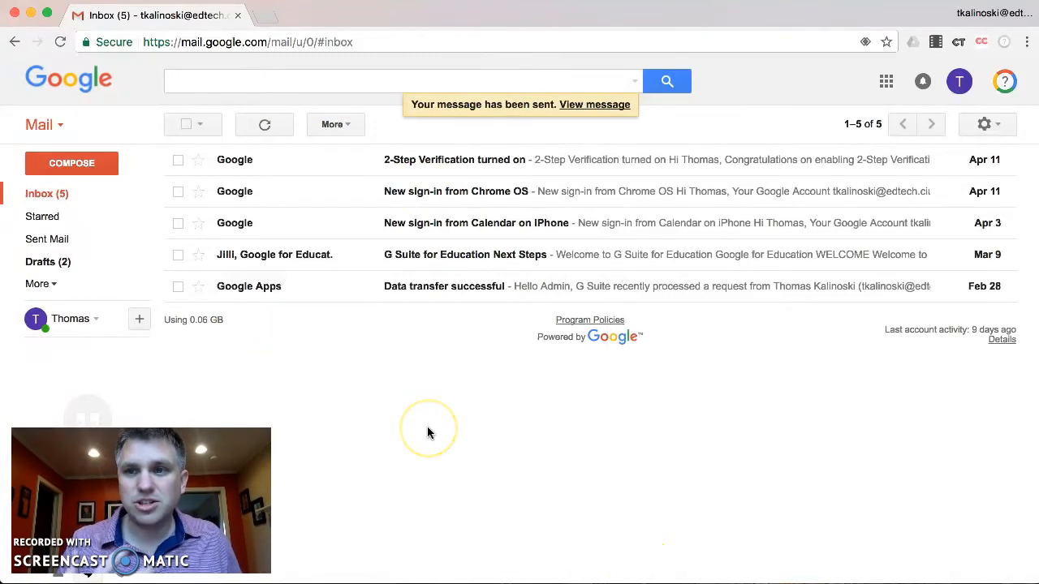
Step: Send 'Attached is my tech proposal.' to the school edtech address, ignoring the missing-attachment warning
click(84, 168)
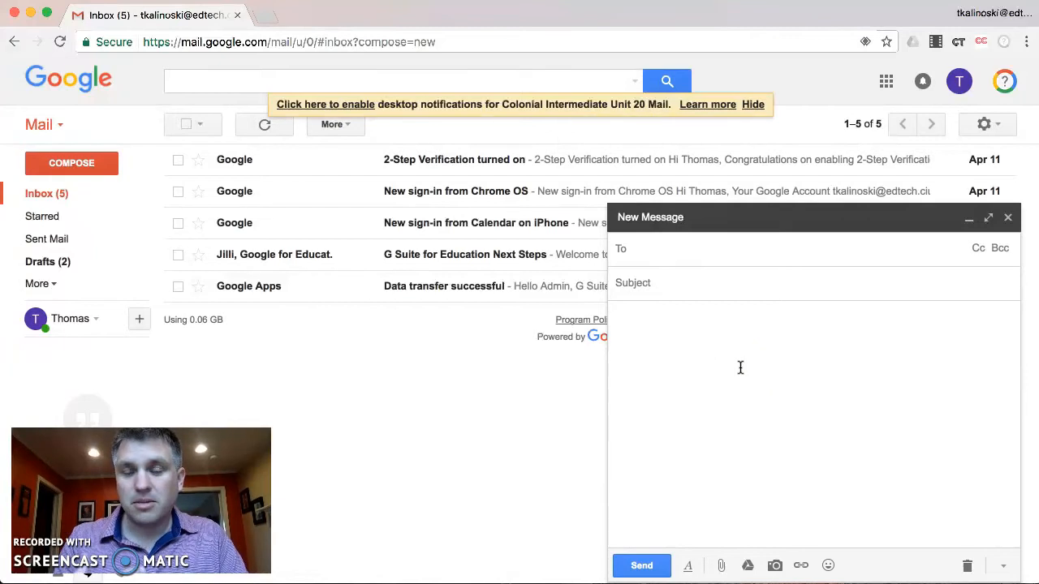
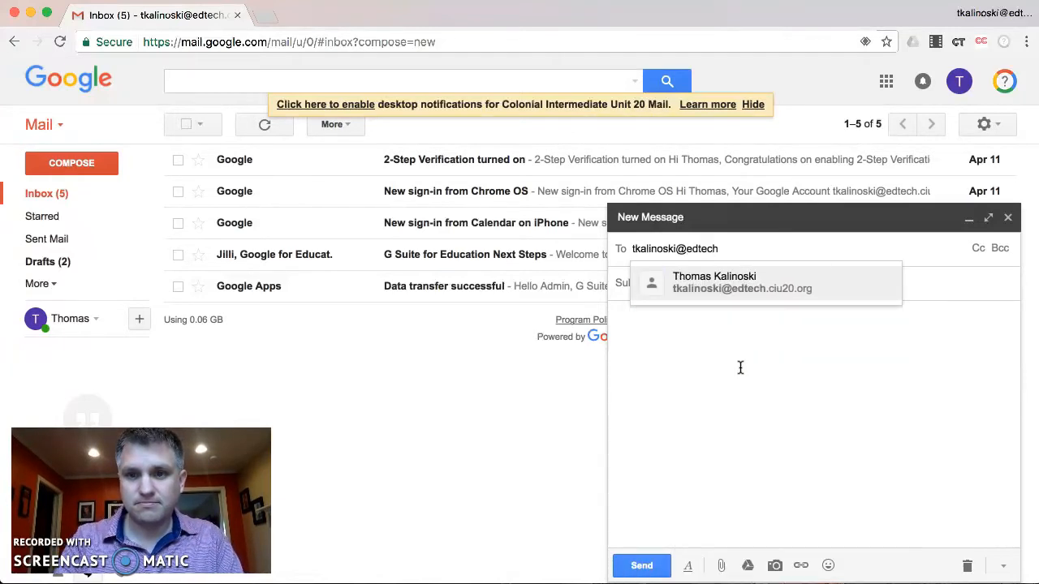
key(Return)
click(740, 368)
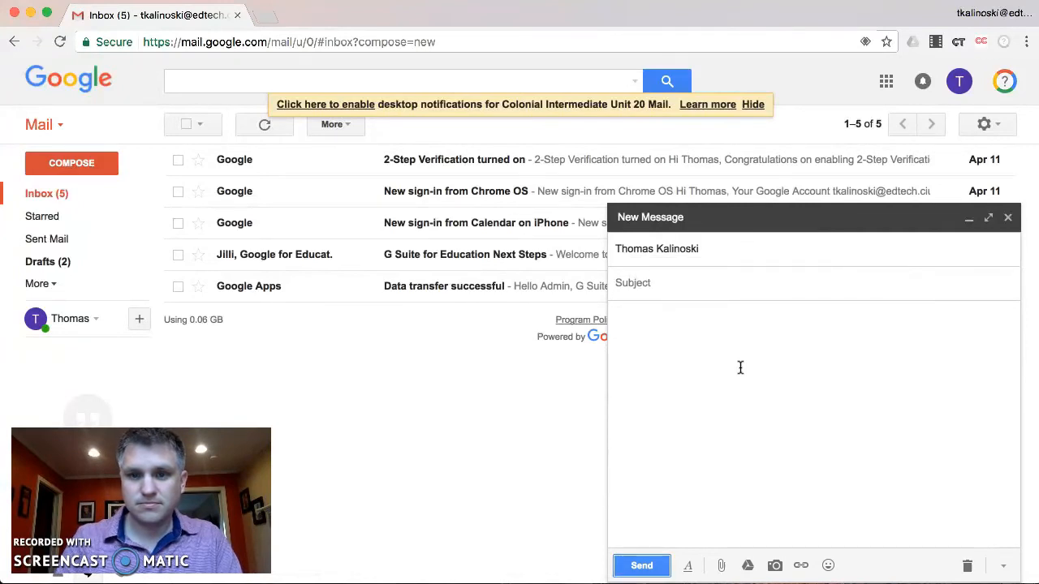
text(Attached )
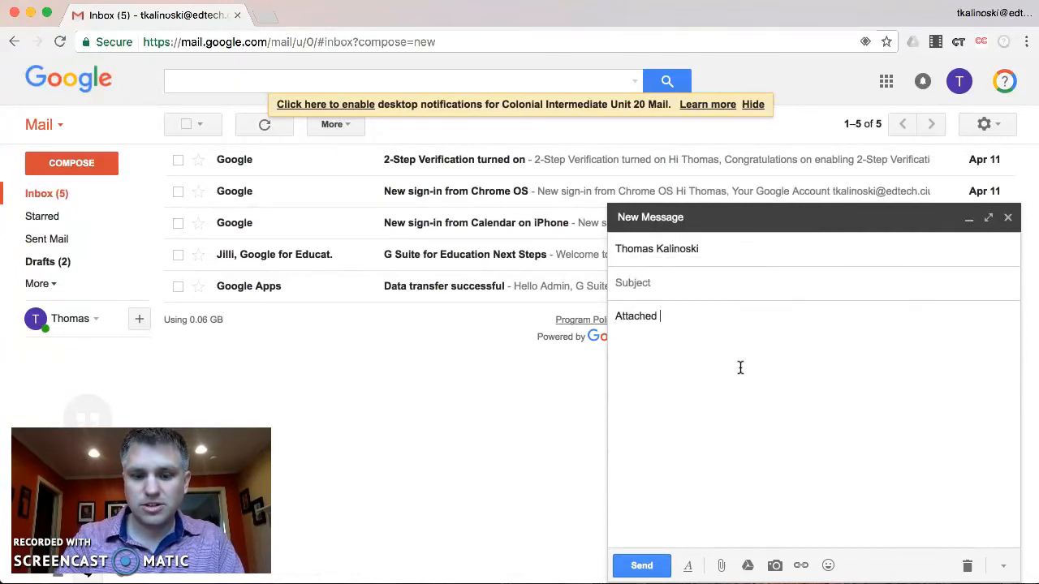
text(is my tech proposal.)
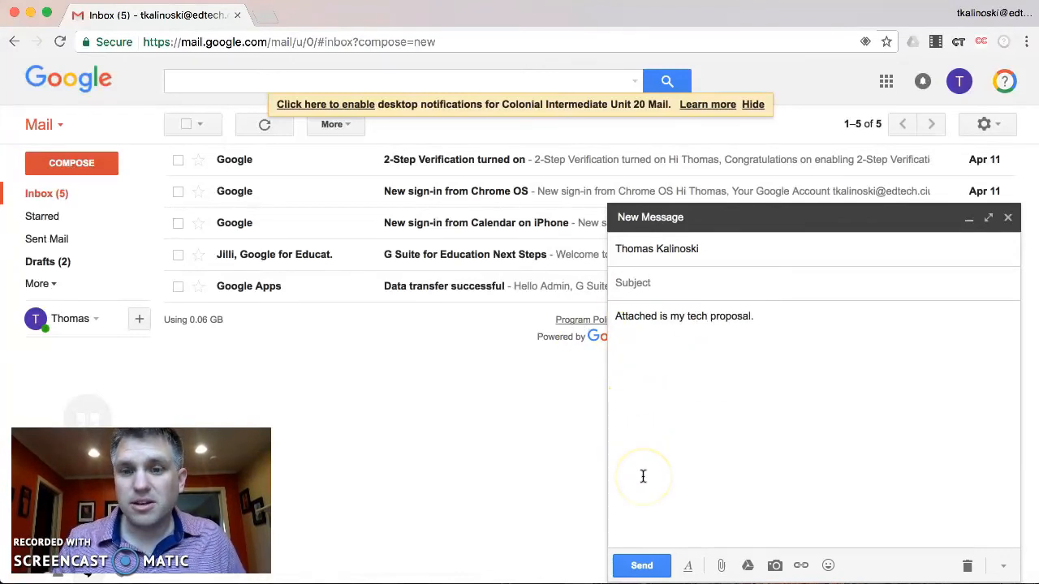
click(638, 568)
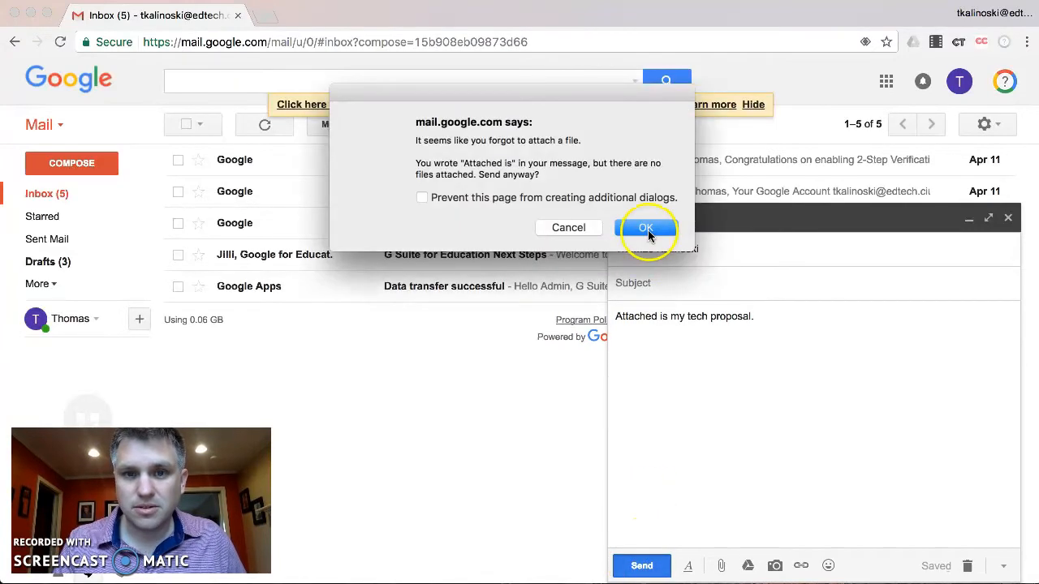
click(644, 229)
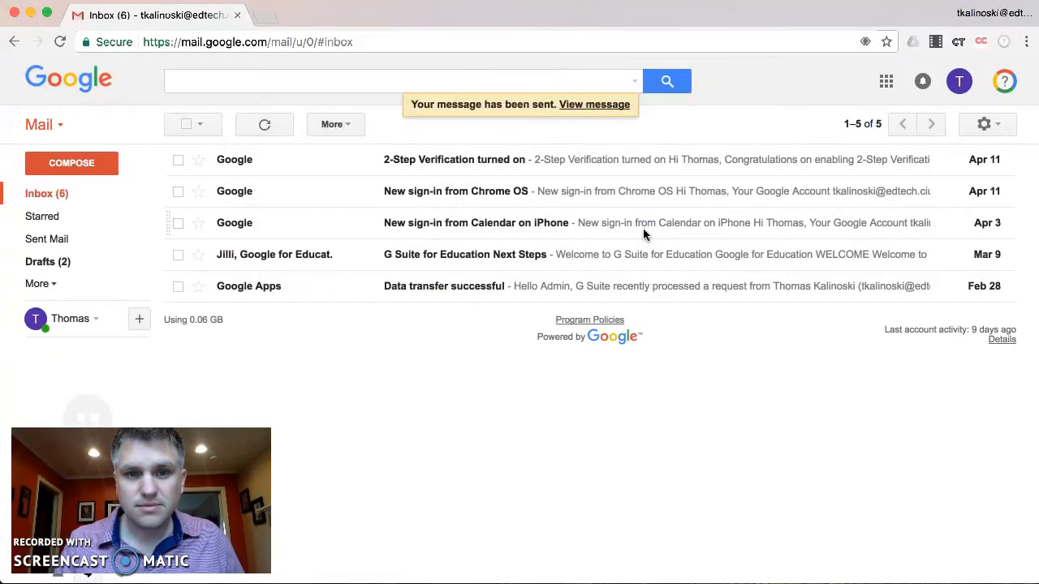
Step: Open the new '(no subject)' tech proposal email from the inbox and begin a reply
click(47, 195)
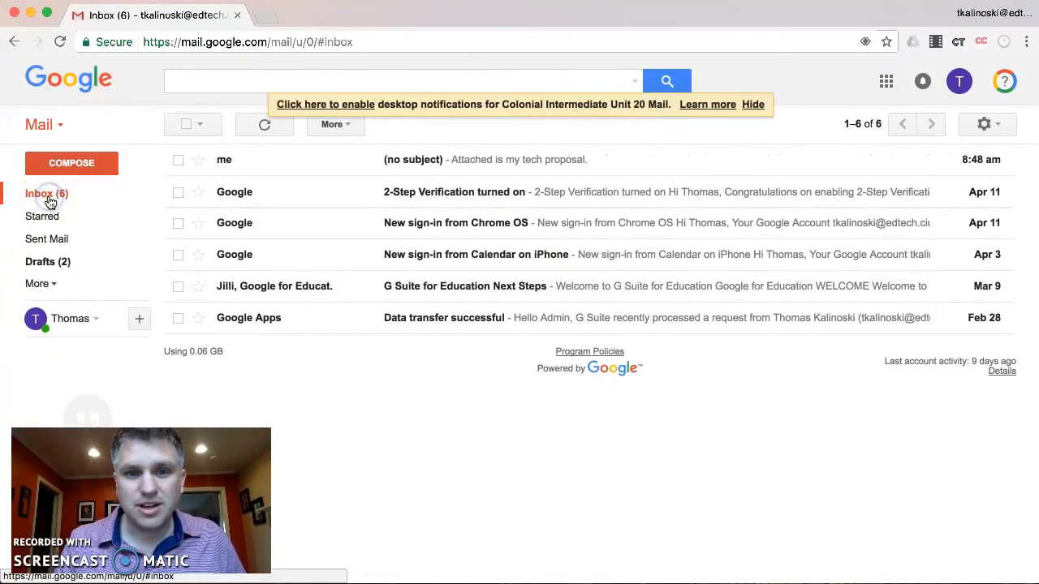
click(399, 165)
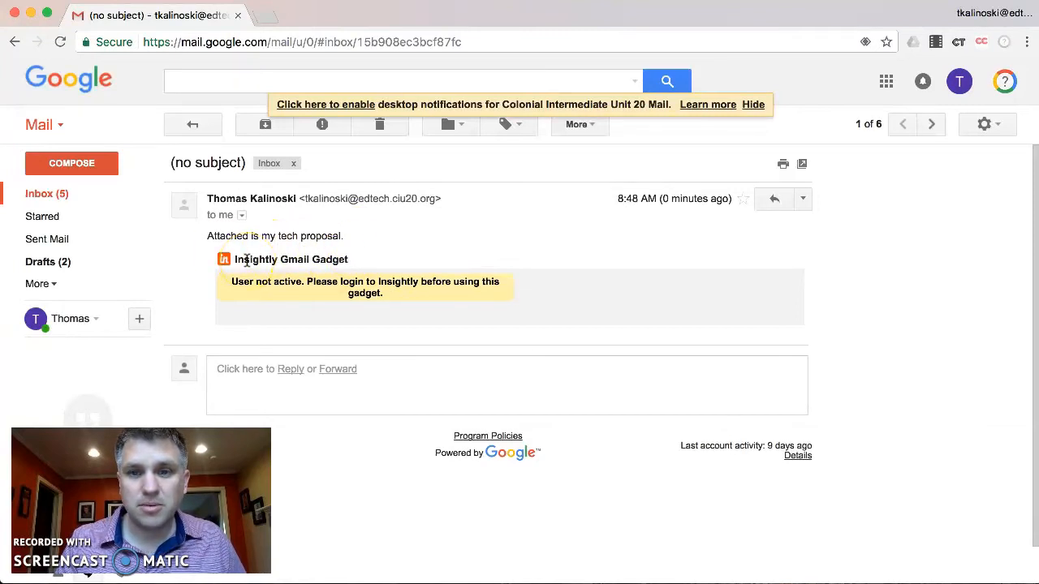
click(771, 198)
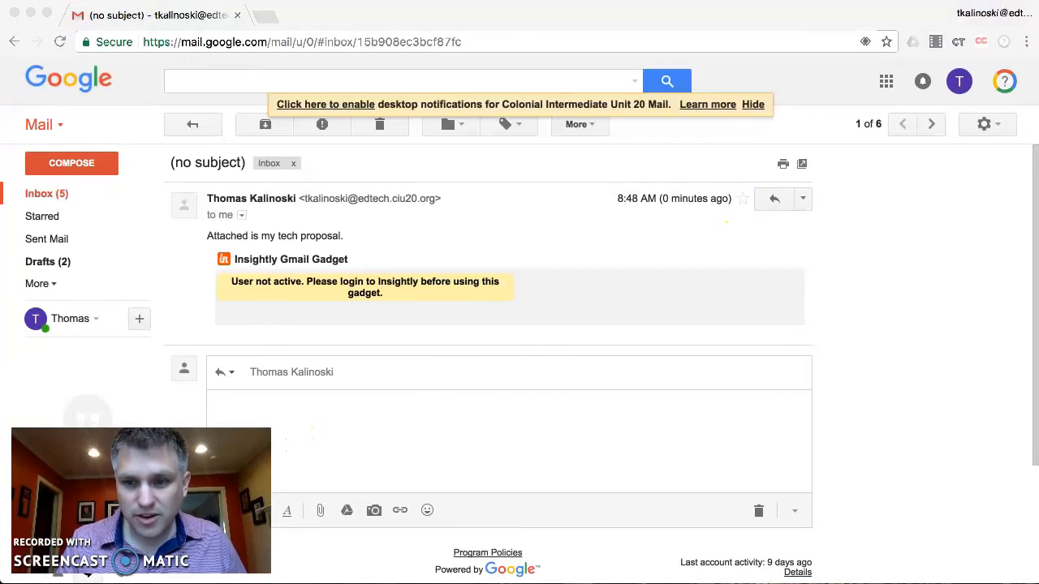
Step: Insert the 'Tech Grant Confirmation' canned response into the reply and send it
click(796, 511)
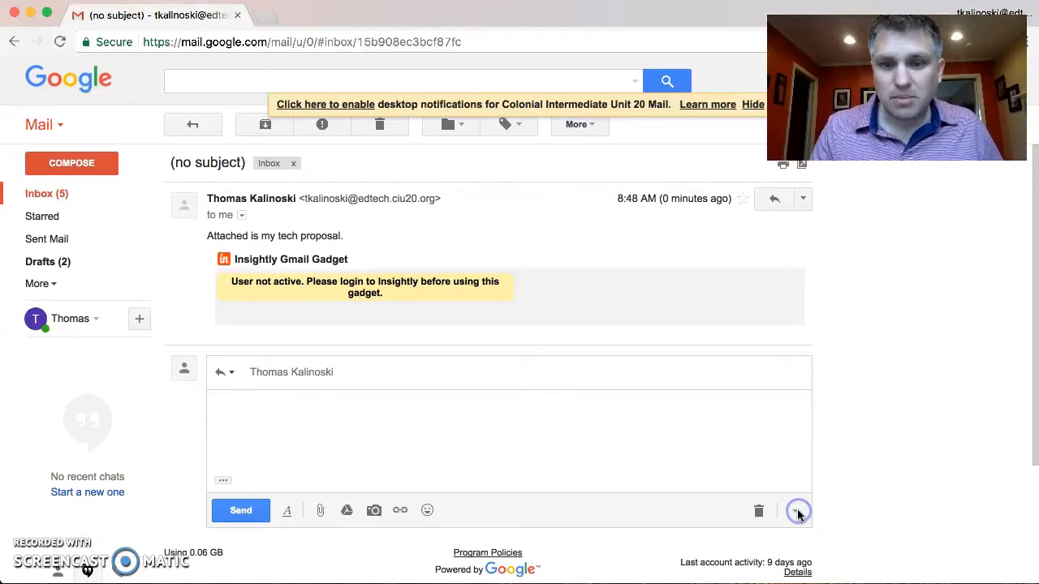
click(795, 509)
mouse_move(834, 406)
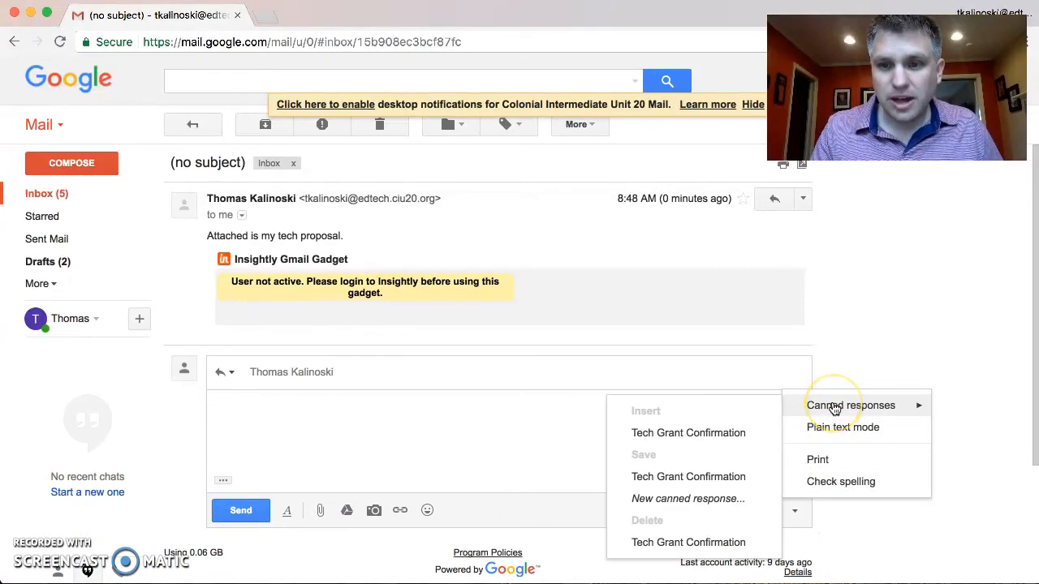
click(663, 434)
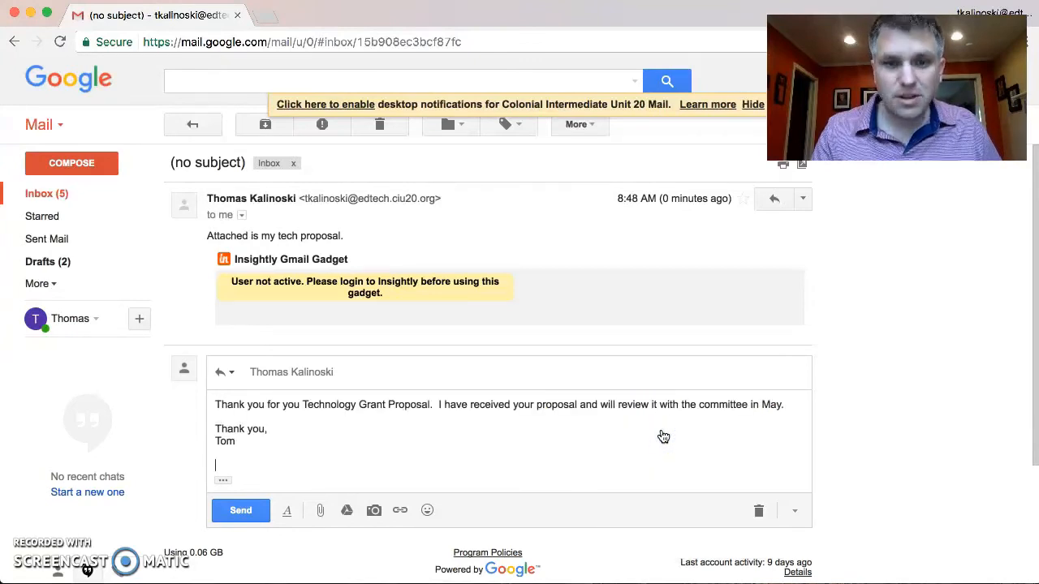
click(243, 511)
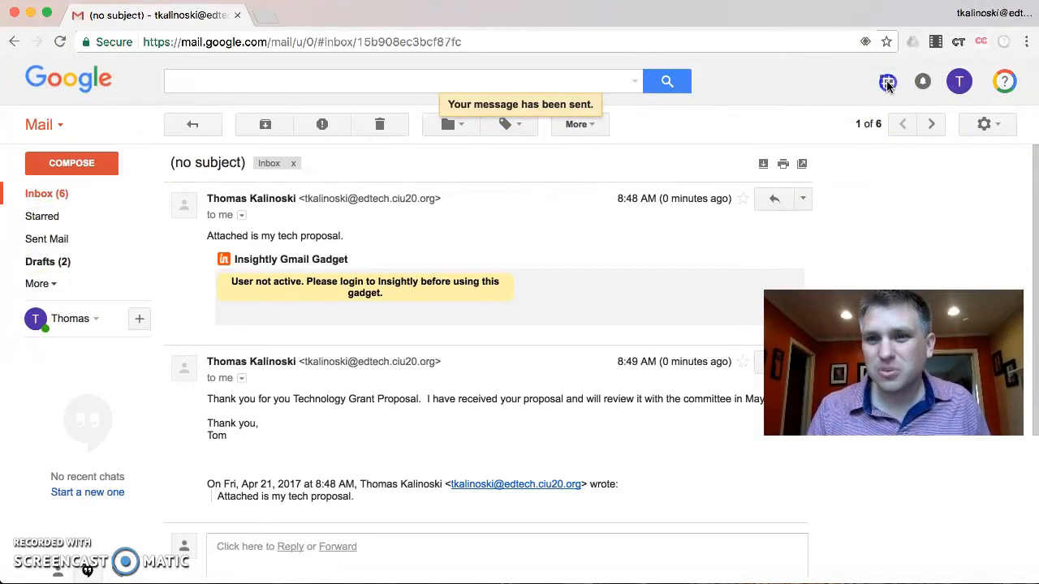
Step: Open Google Calendar in a new tab from Google apps, then return to the email thread
click(886, 81)
click(767, 247)
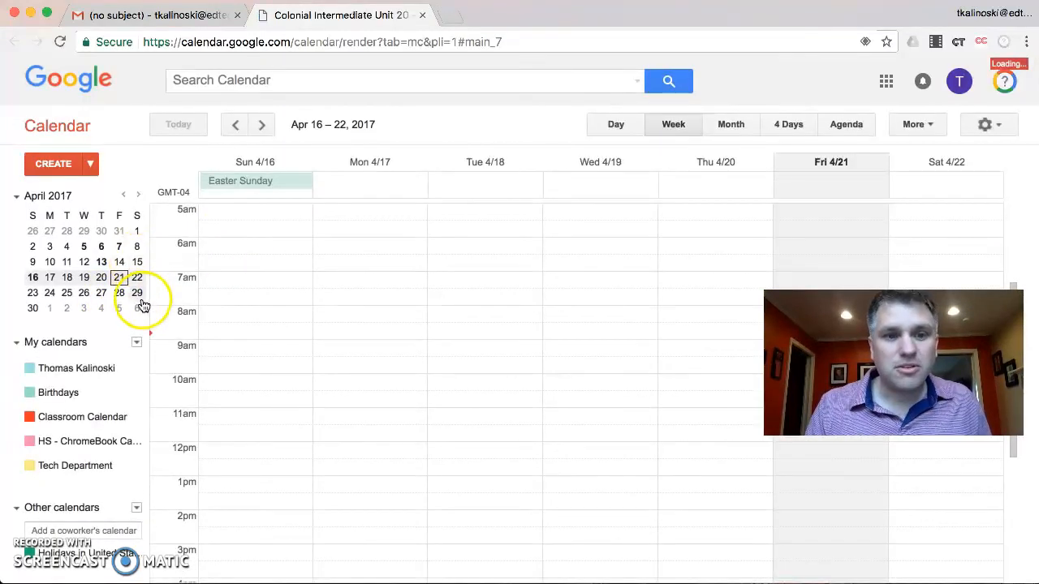
click(164, 25)
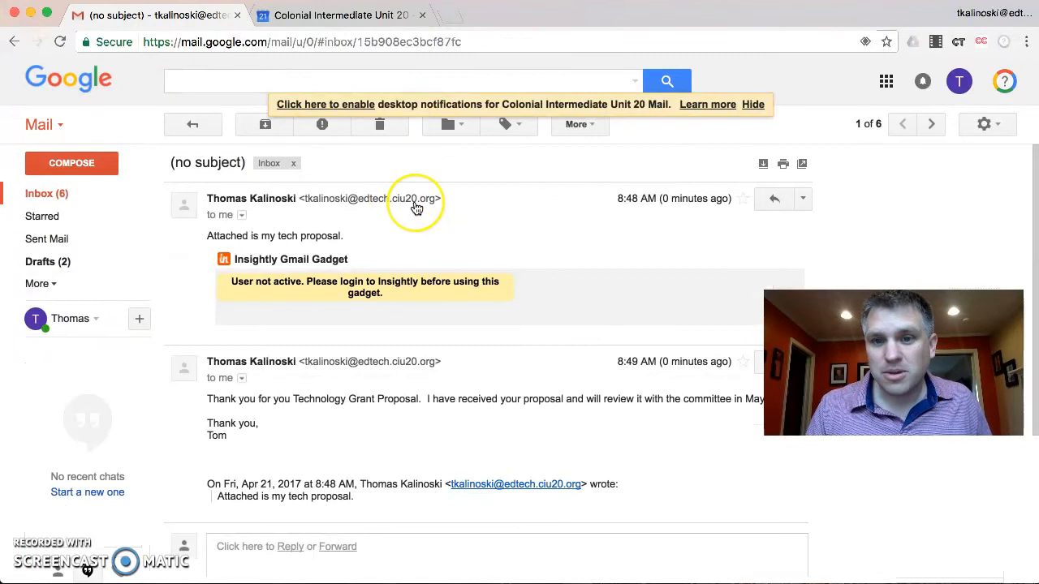